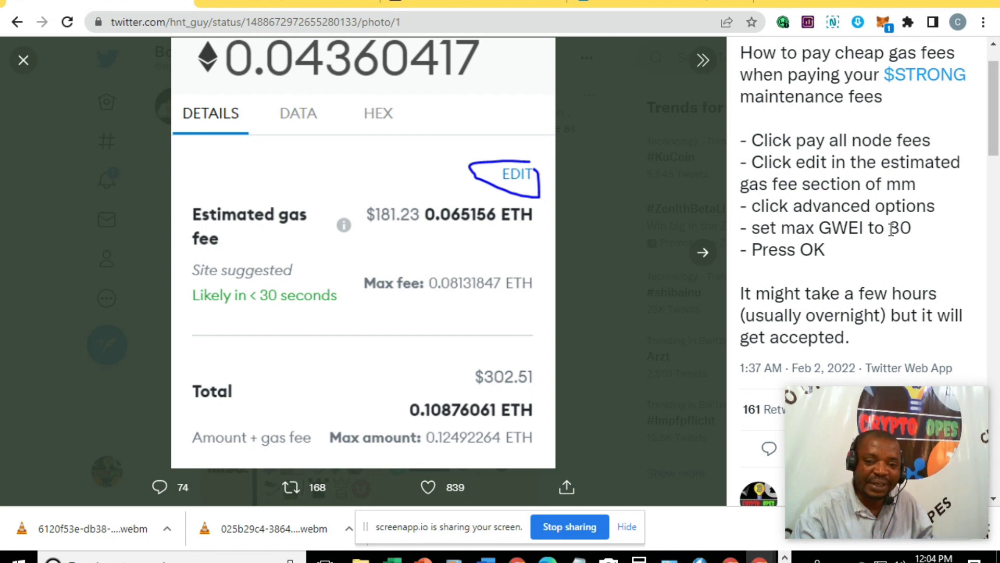
{"action": "left_click_drag", "start_coordinate": [888, 227], "coordinate": [900, 228]}
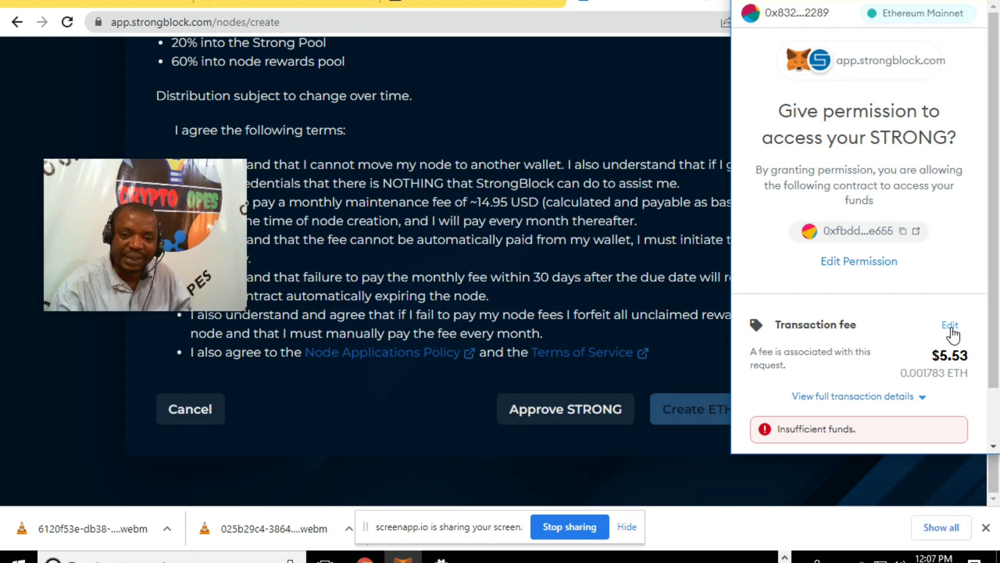
Show the approval's advanced fee options: gas limit 51238, 1.5 GWEI priority fee, 43.72214799 max fee.
{"action": "left_click", "coordinate": [950, 327]}
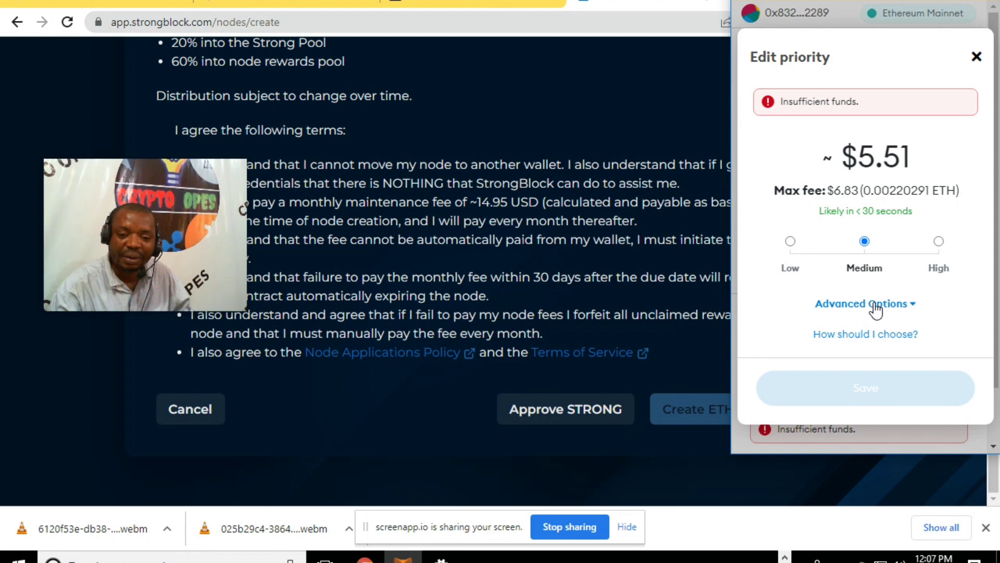
{"action": "left_click", "coordinate": [875, 307]}
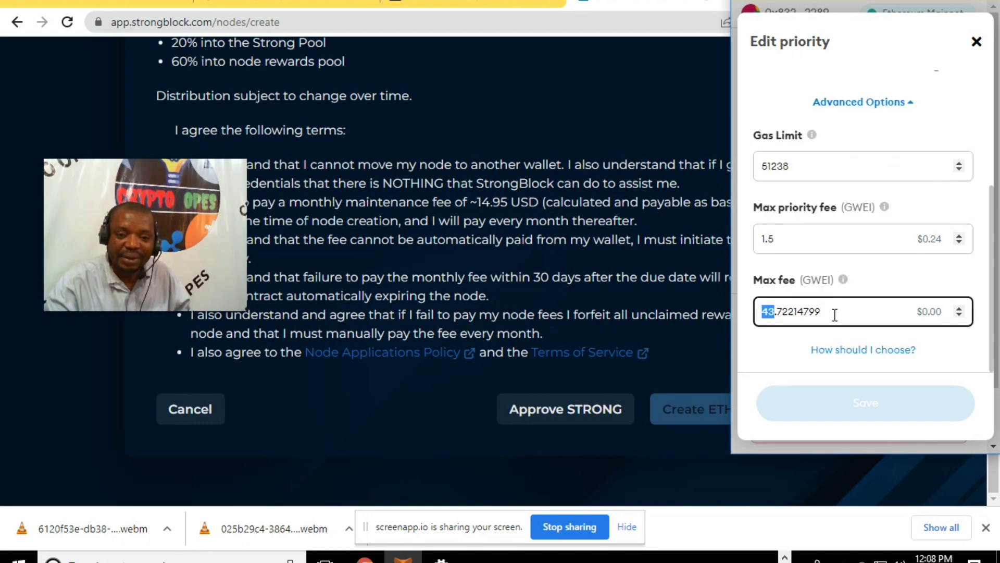
Replace the 43.72214799 max fee with 040.253 GWEI (about $6.40), flagged too low.
{"action": "left_click", "coordinate": [835, 313]}
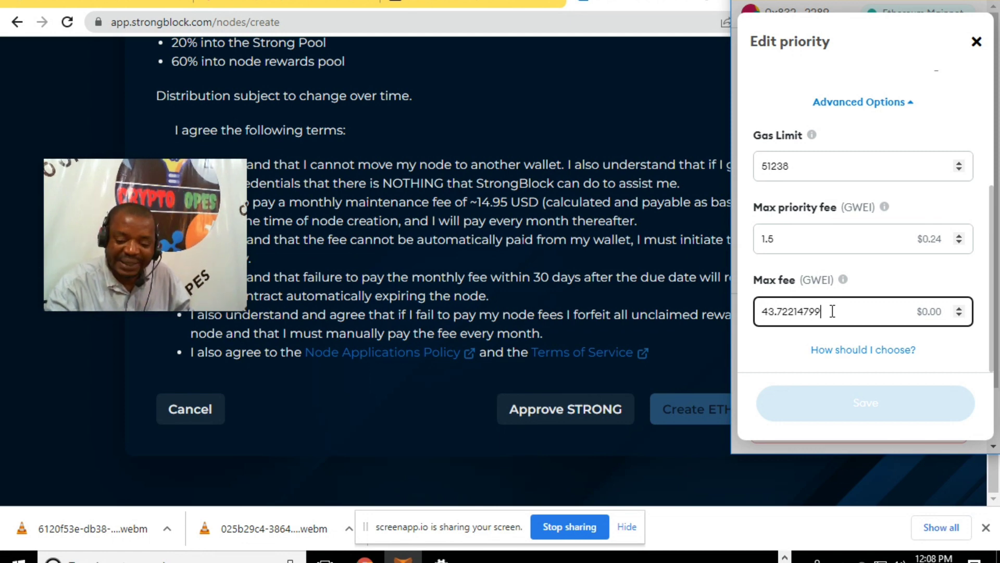
{"action": "key", "text": "ctrl+a"}
{"action": "type", "text": "0"}
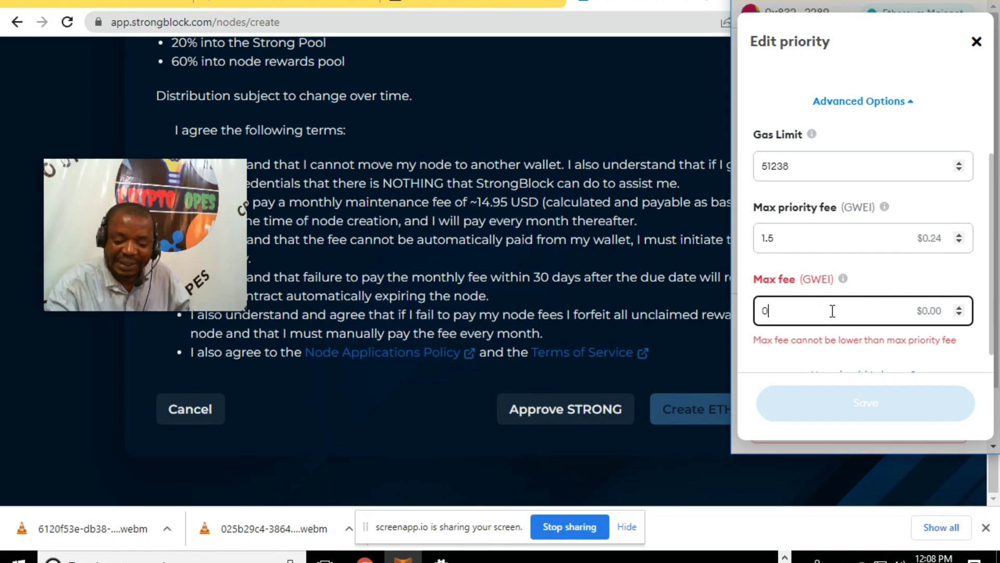
{"action": "type", "text": "4"}
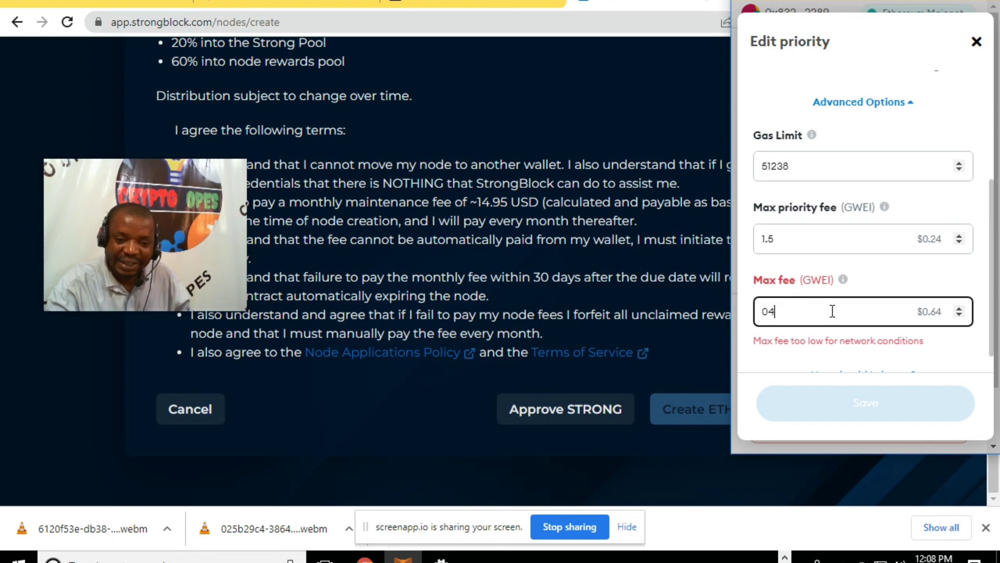
{"action": "key", "text": "BackSpace"}
{"action": "type", "text": "40.253"}
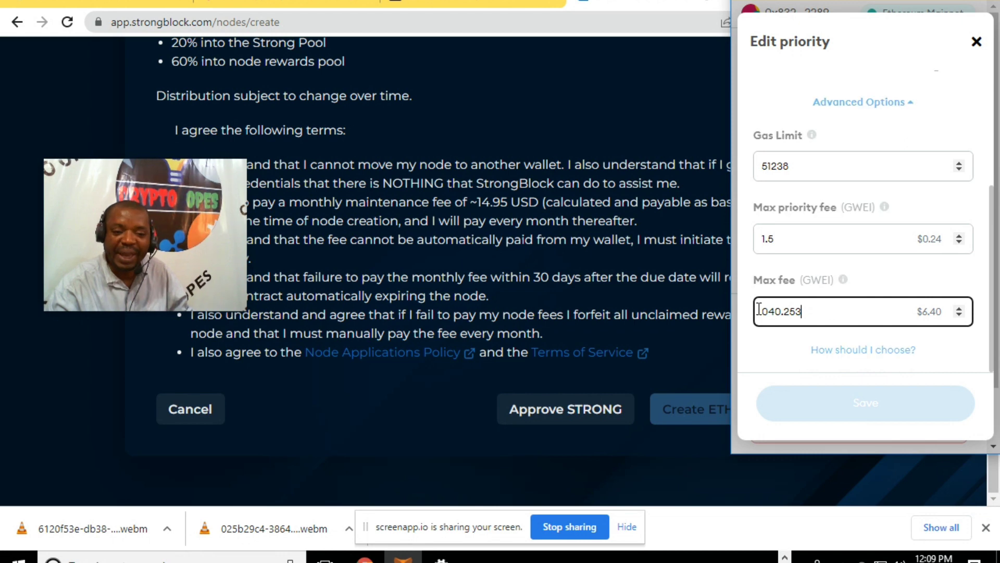
{"action": "double_click", "coordinate": [783, 310]}
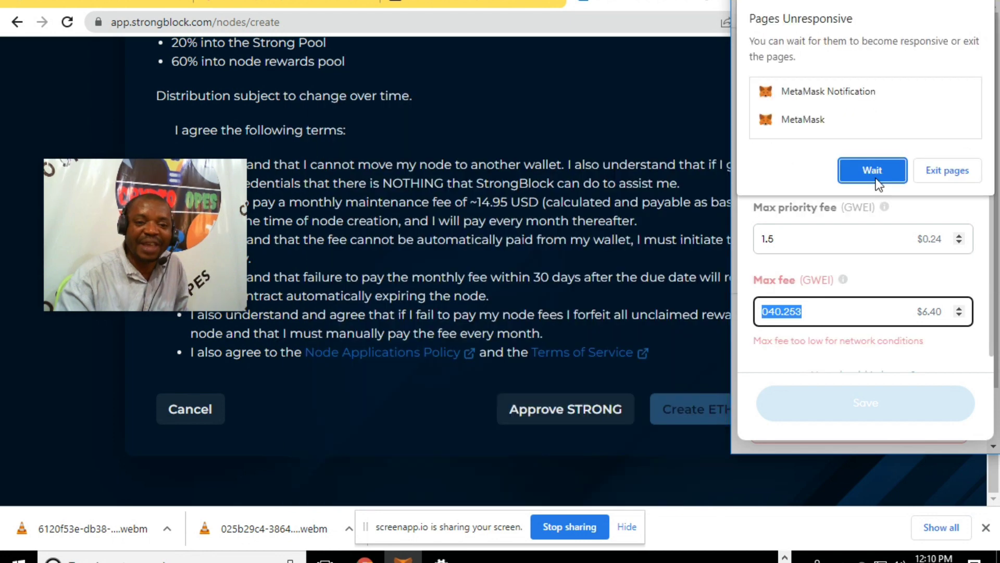
{"action": "left_click", "coordinate": [873, 172]}
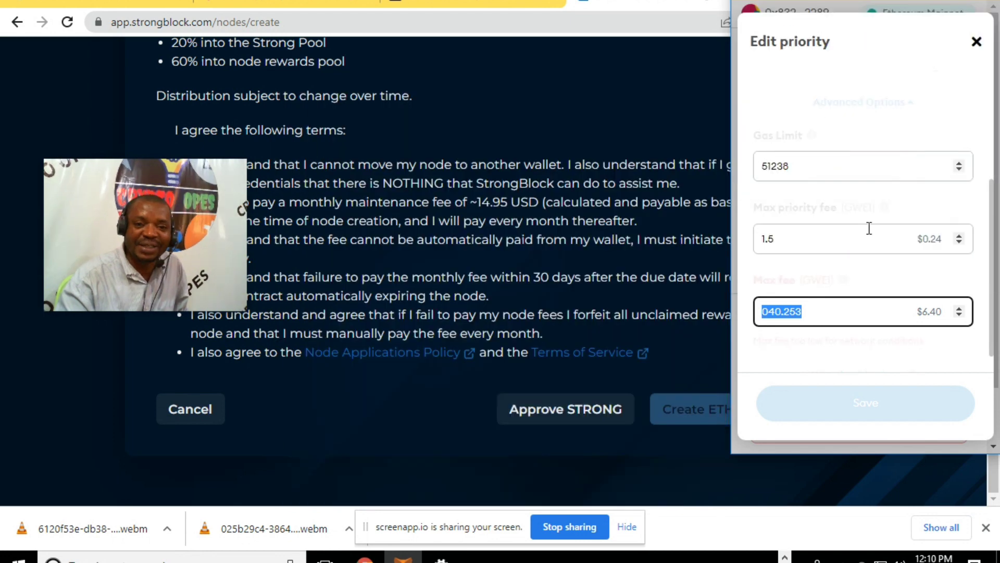